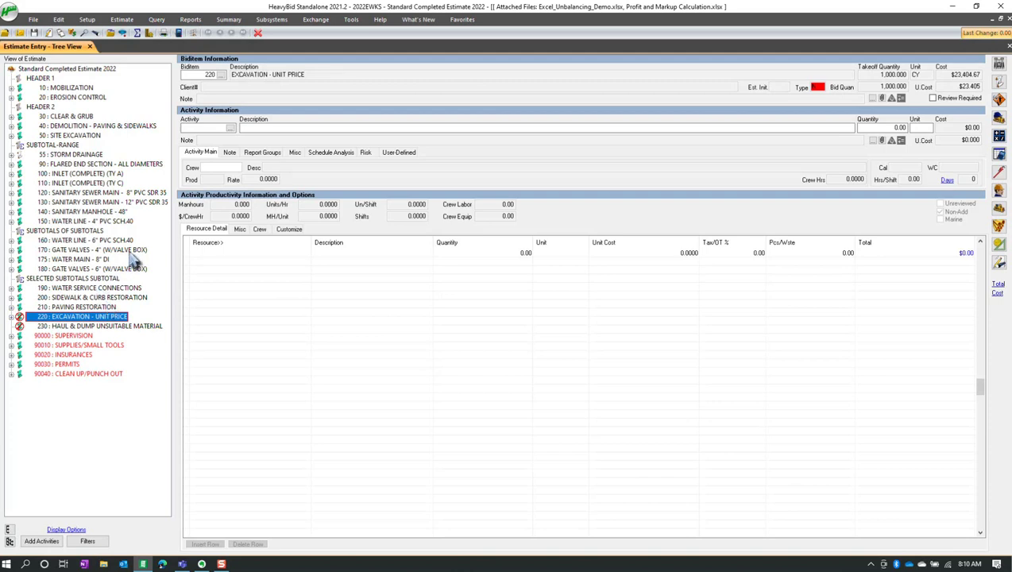
# Open the online What's New release notes in the browser, and return to the estimate
pyautogui.click(429, 21)
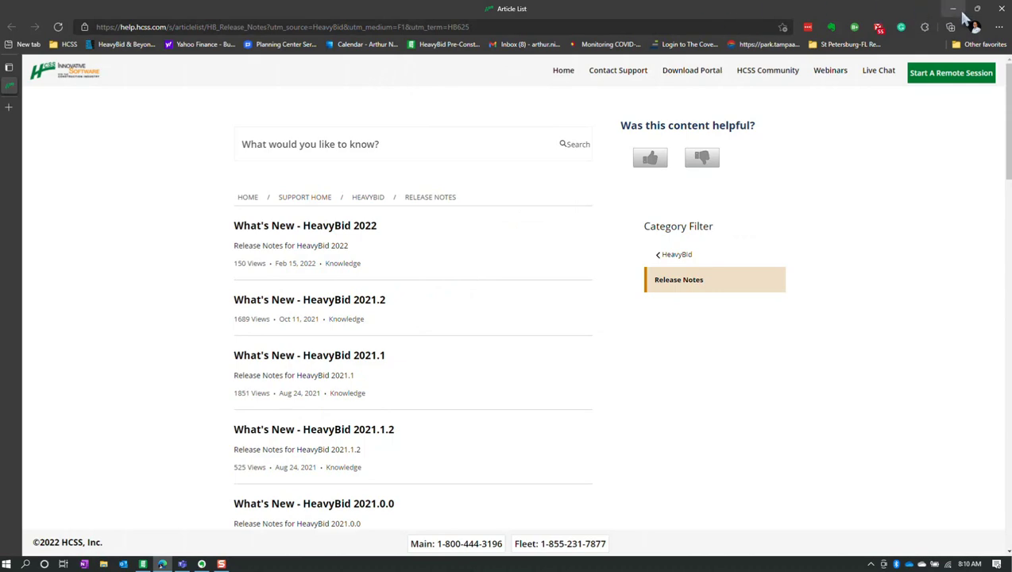
pyautogui.click(954, 9)
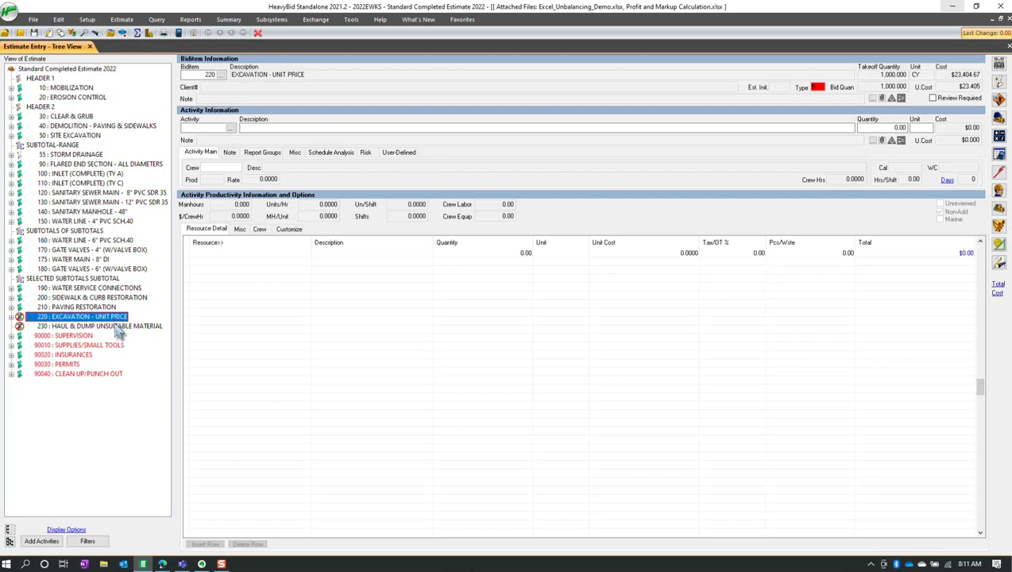
# Preview the customized bid proposal, examine how items 220 and 230 are priced, and close the report and its setup
pyautogui.click(116, 326)
pyautogui.click(237, 22)
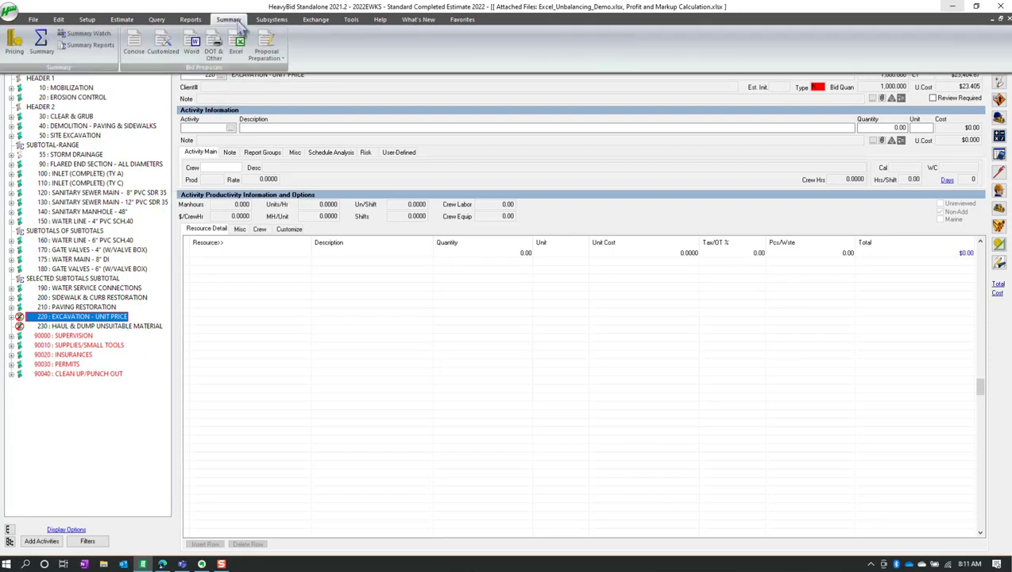
pyautogui.click(163, 48)
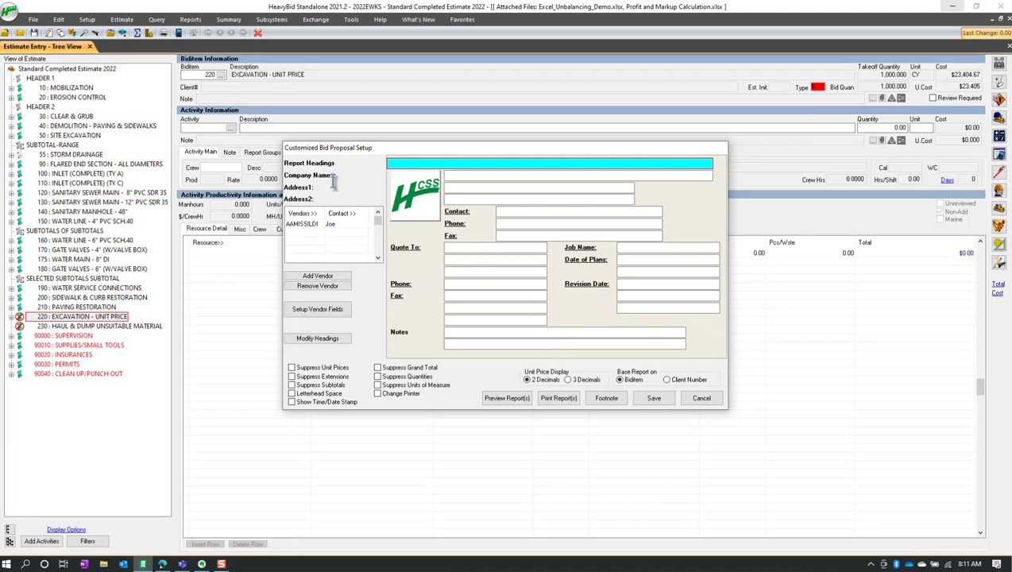
pyautogui.click(508, 399)
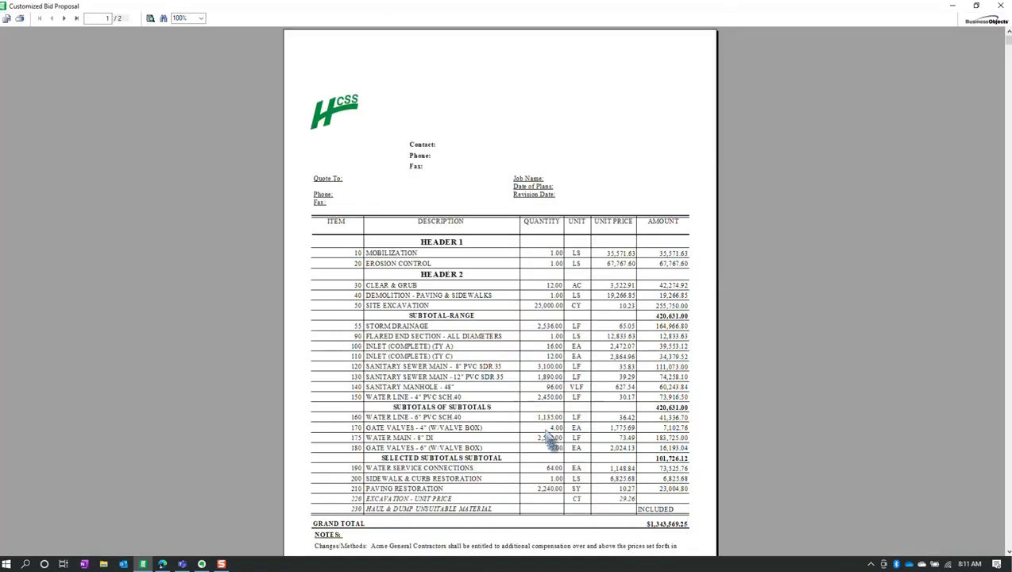
pyautogui.scroll(-1, 490, 425)
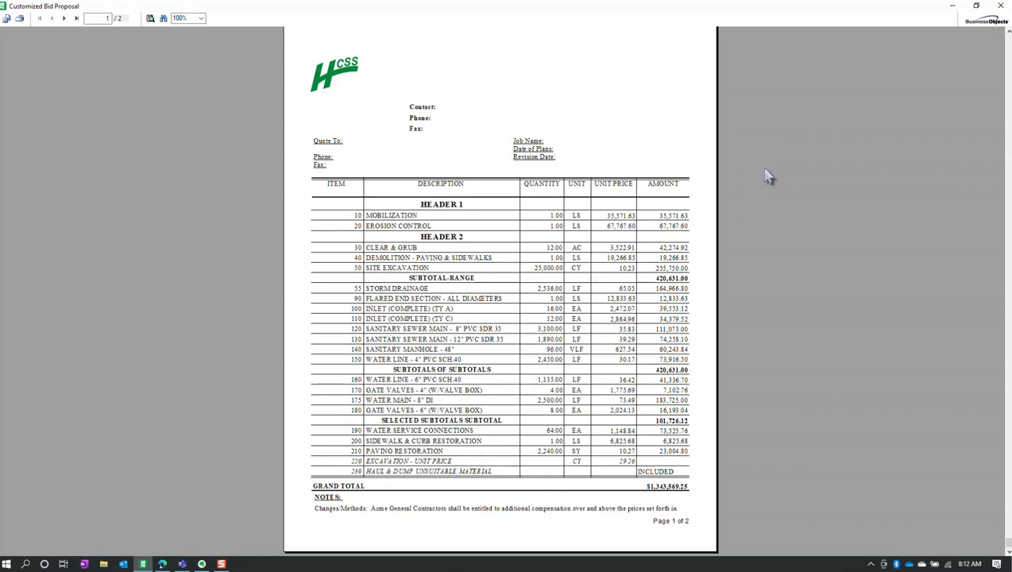
pyautogui.click(1000, 6)
pyautogui.click(697, 398)
# Open the biditem setup and examine the type and bid quantity of item 220, Excavation - Unit Price
pyautogui.click(88, 19)
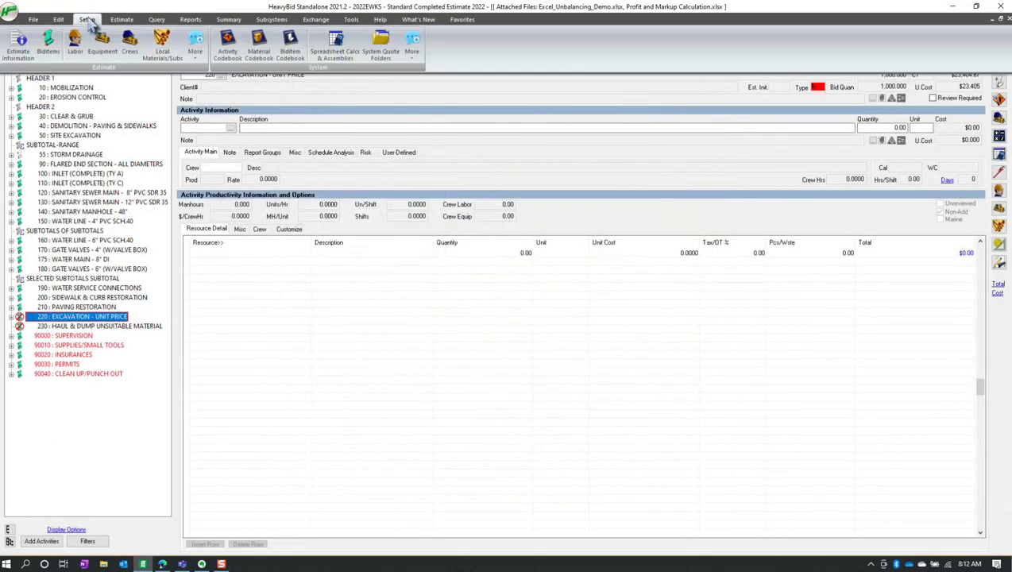
pyautogui.click(50, 46)
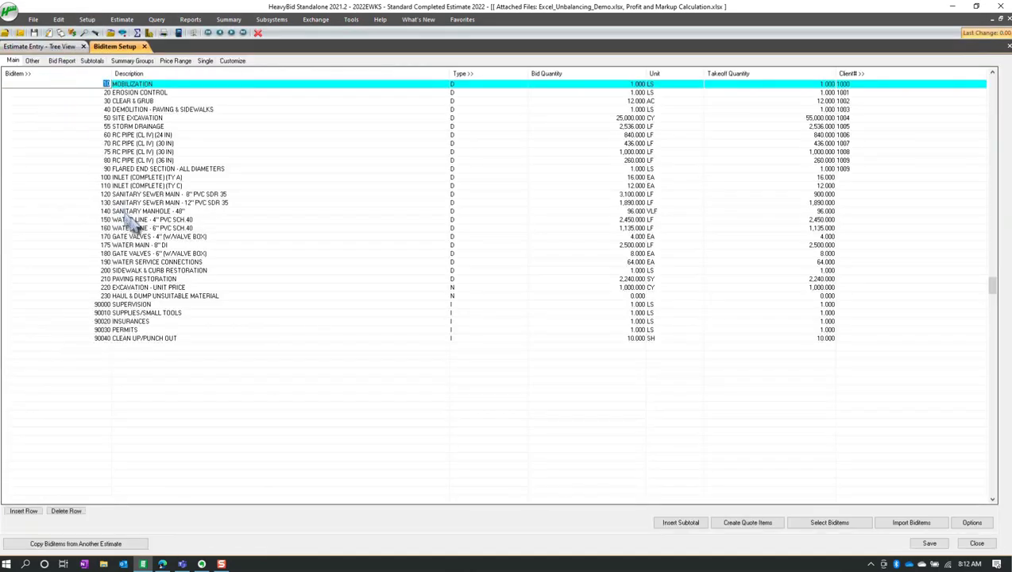
pyautogui.click(134, 287)
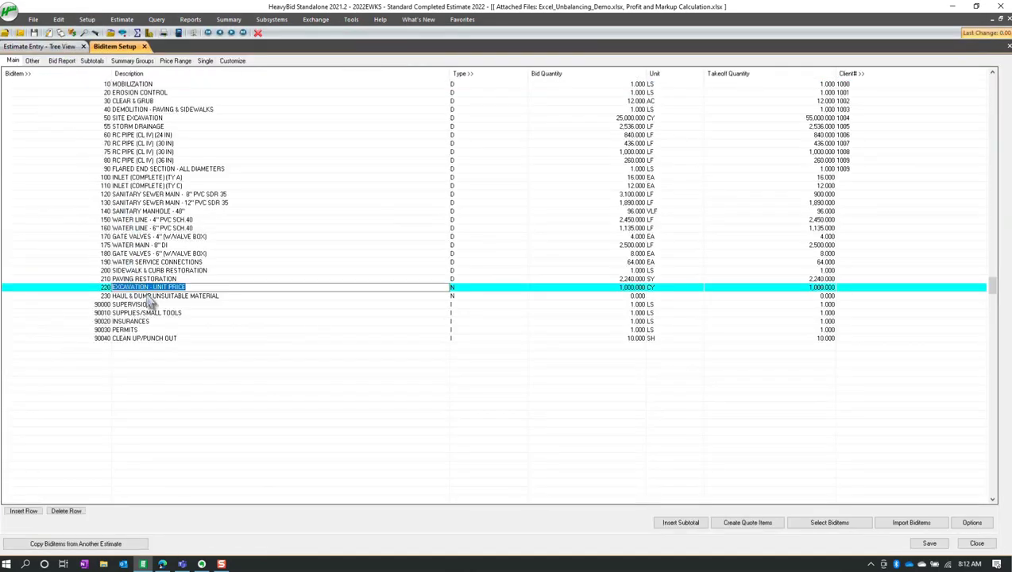
pyautogui.click(608, 288)
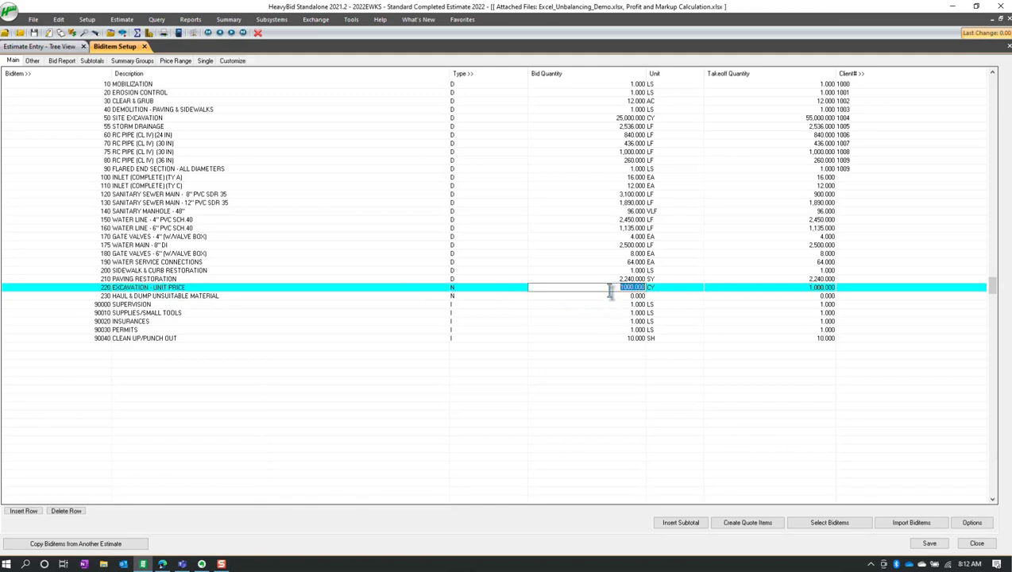
pyautogui.click(468, 289)
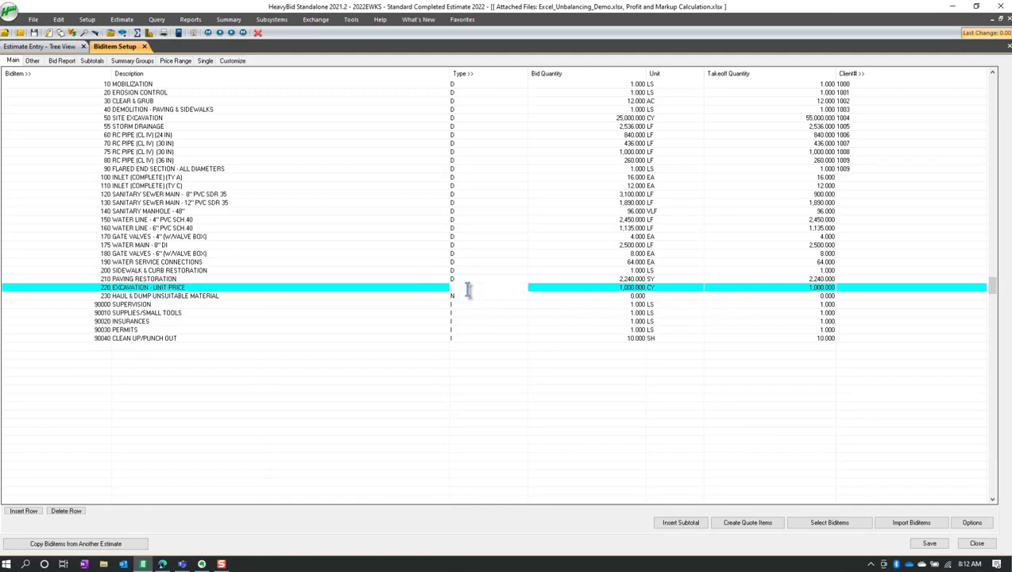
pyautogui.click(575, 290)
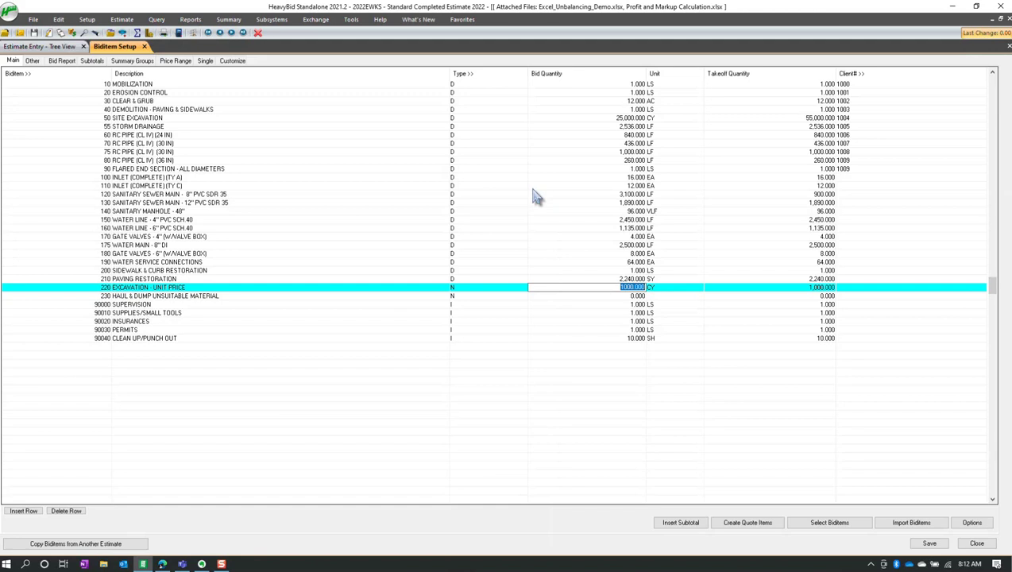
# Show the customized biditem list with the Alt Price Text and Rate Only Item columns included
pyautogui.click(234, 63)
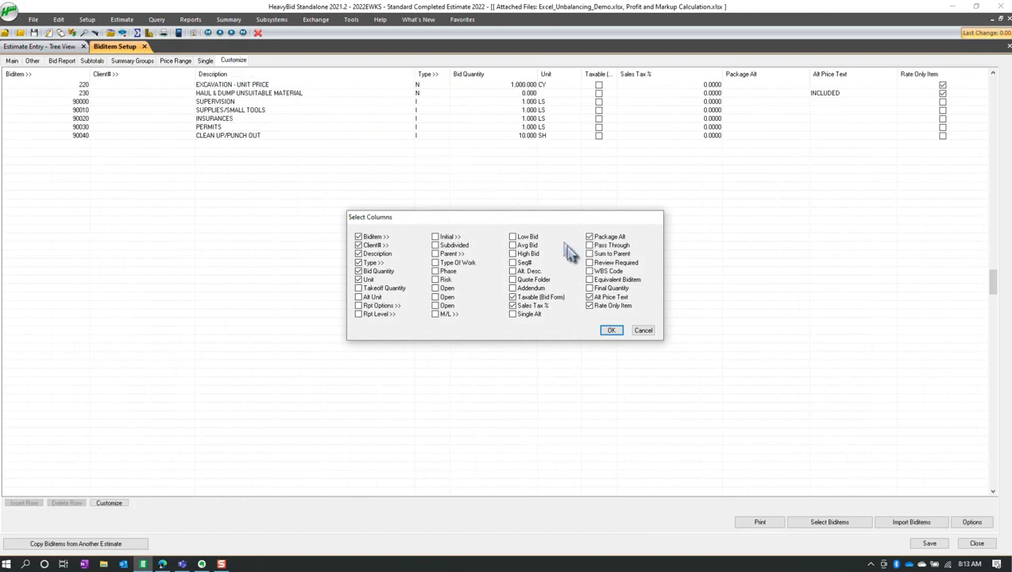
pyautogui.click(590, 306)
pyautogui.click(612, 330)
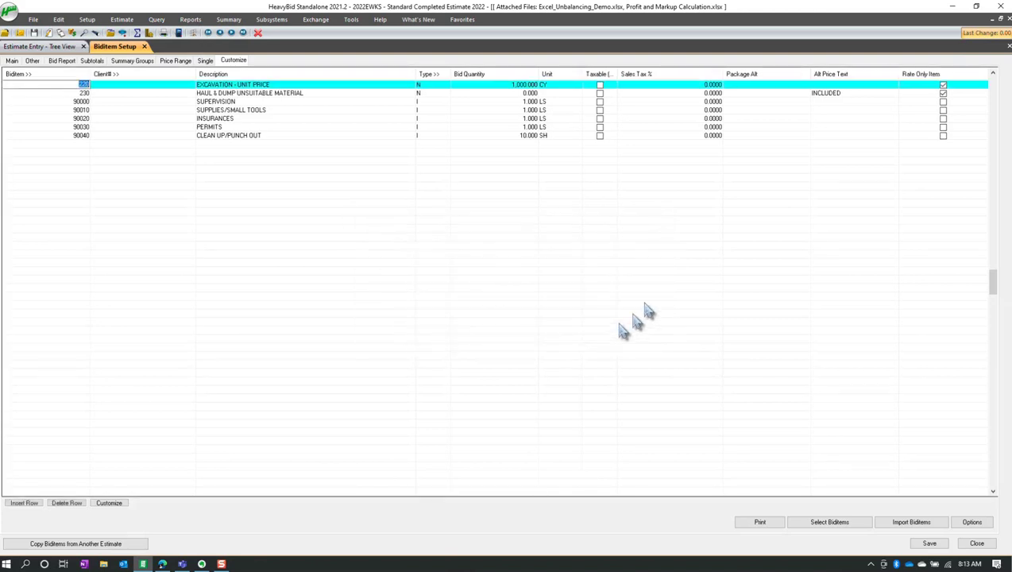
# Check the type of item 220 and the rate-only setting and alternate price text of item 230, Haul & Dump Unsuitable Material
pyautogui.click(424, 85)
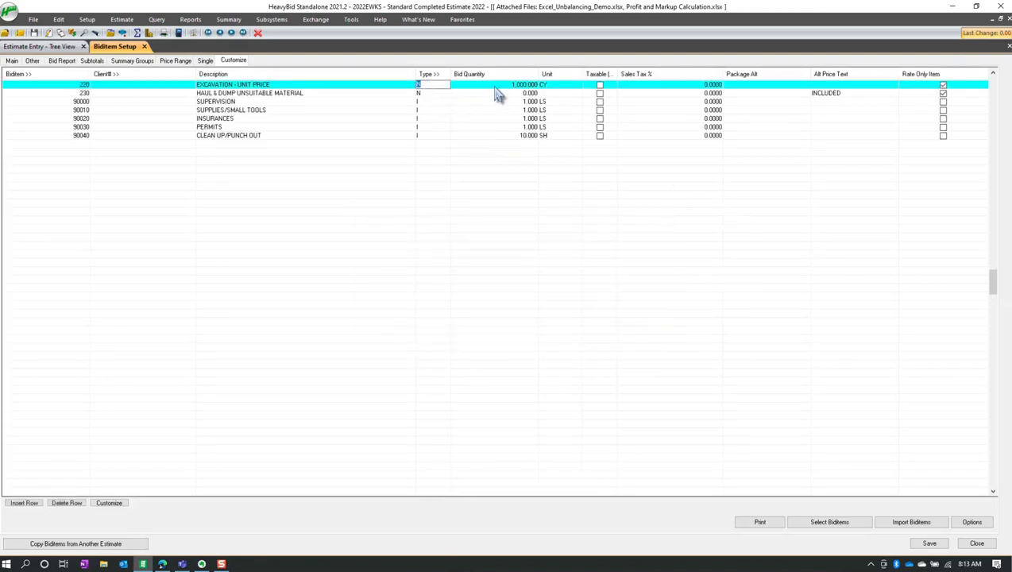
pyautogui.click(944, 94)
pyautogui.click(838, 94)
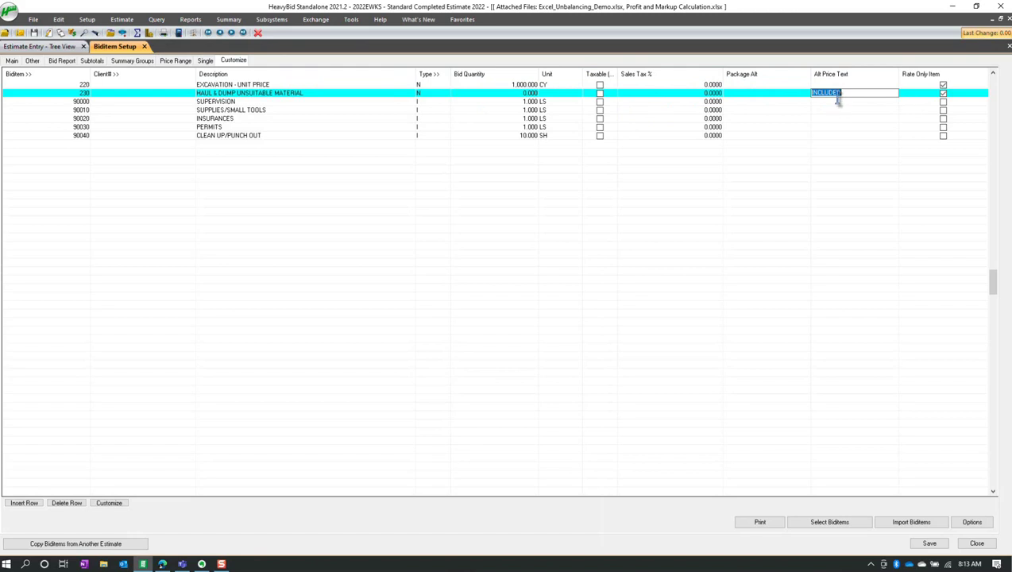
pyautogui.click(855, 94)
pyautogui.click(857, 102)
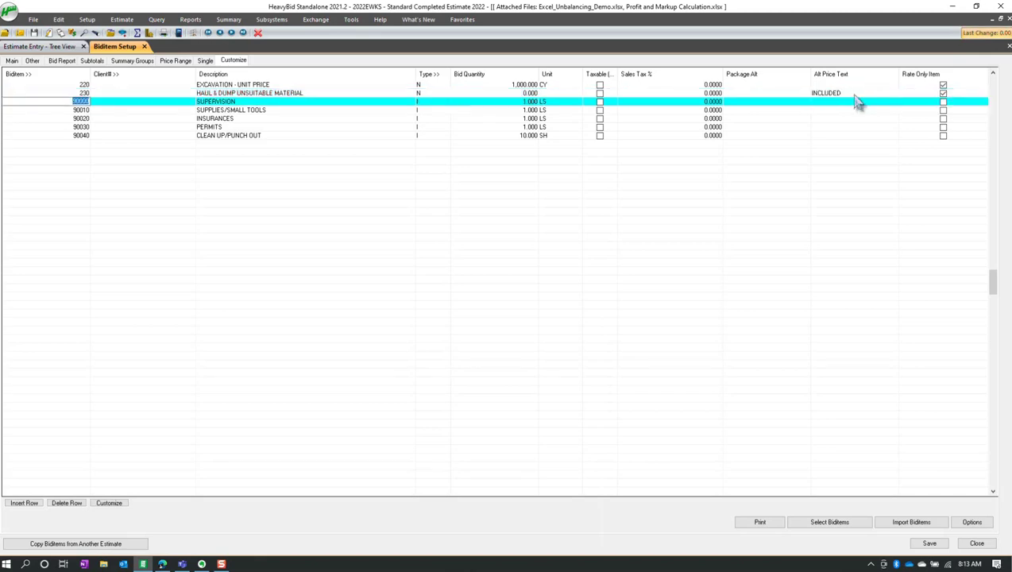
pyautogui.click(844, 93)
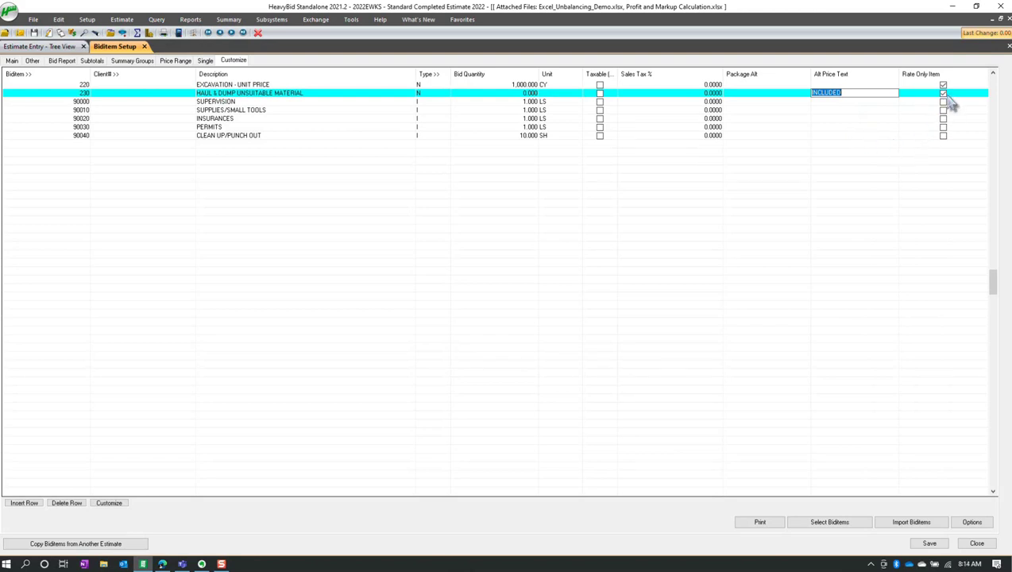
pyautogui.click(338, 94)
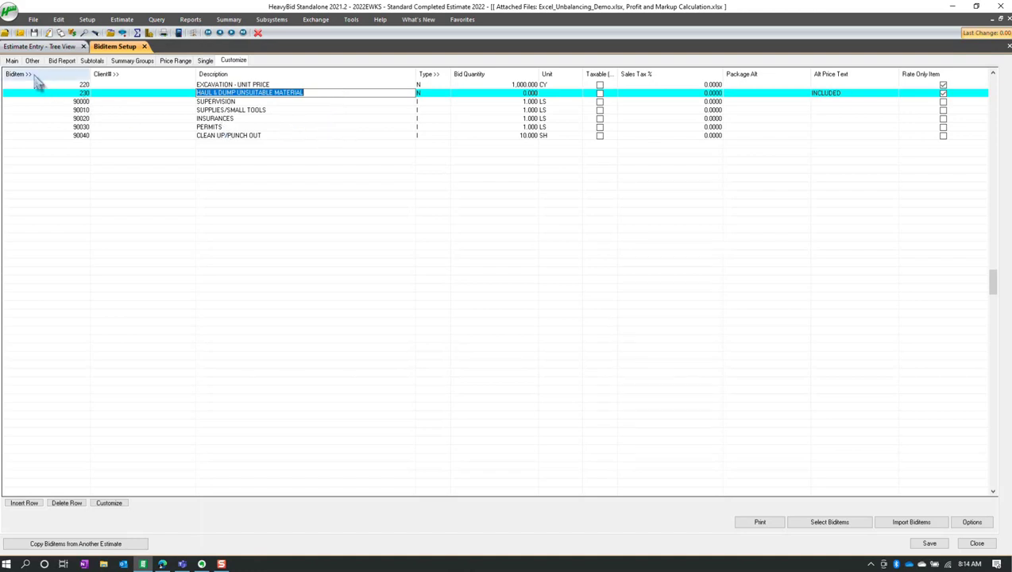
# Return to the estimate tree and inspect the excavation activity under biditem 220 and the haul and dump biditem 230
pyautogui.click(40, 48)
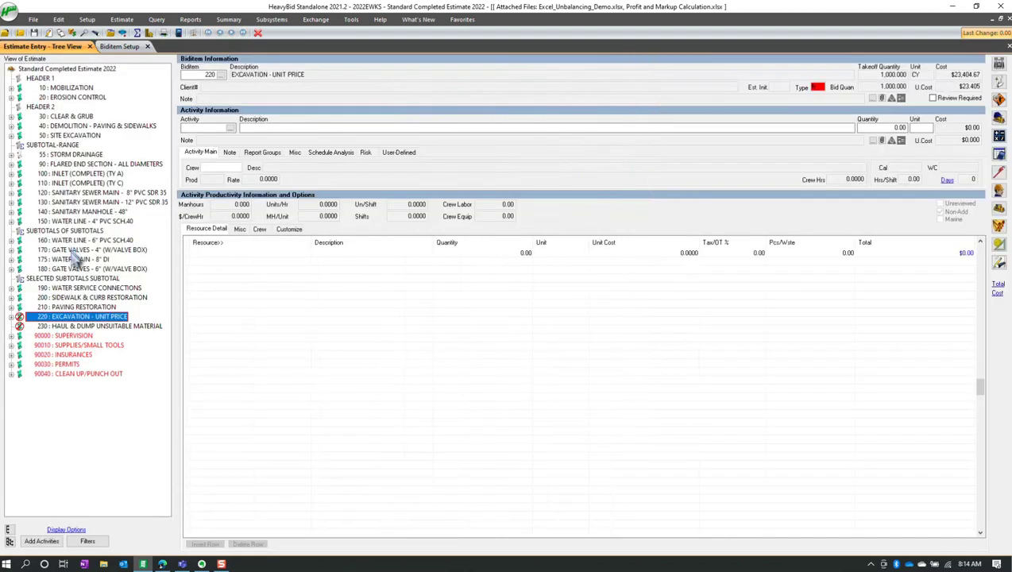
pyautogui.doubleClick(62, 319)
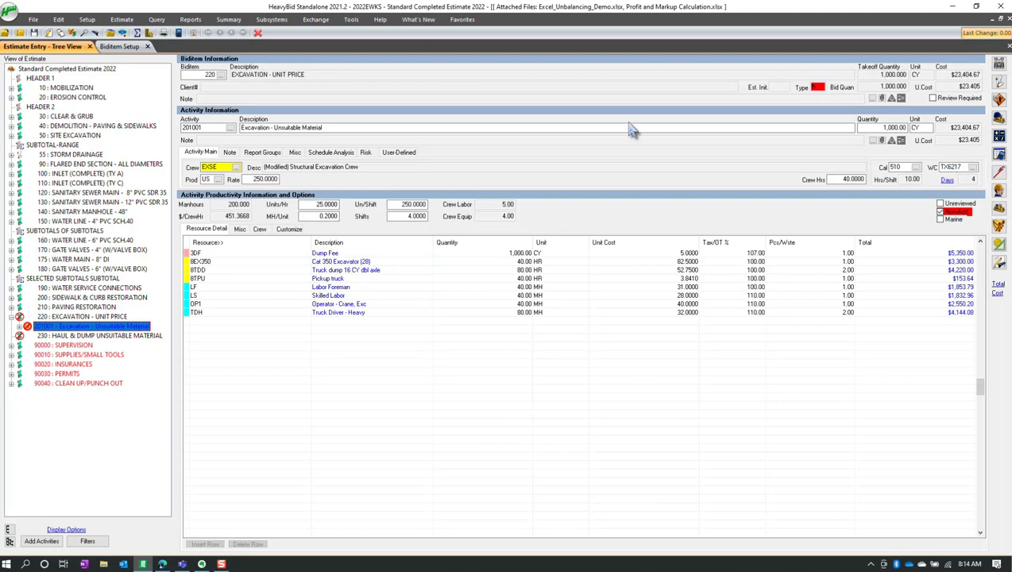
pyautogui.click(101, 335)
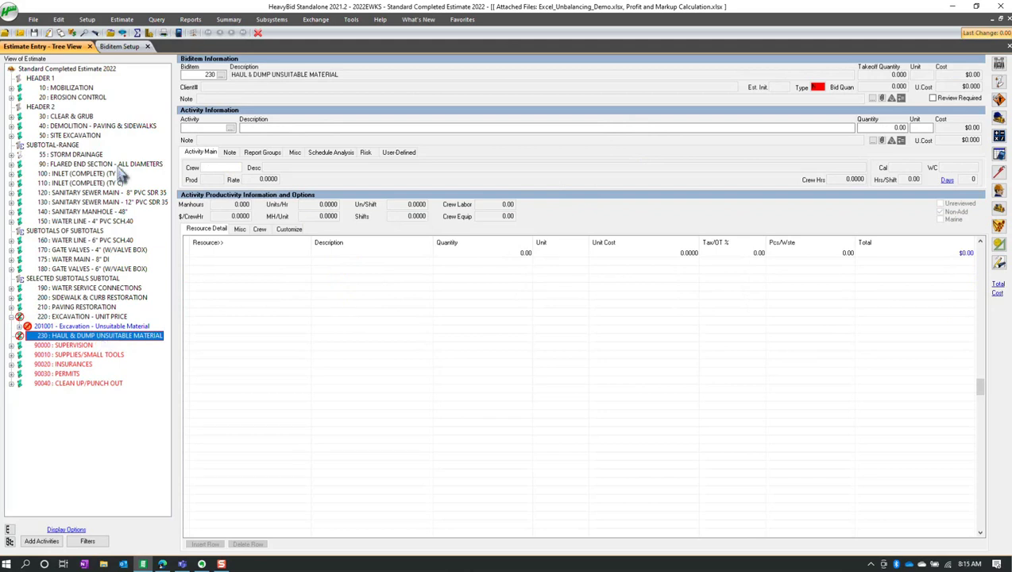
# View the bid summary totals, and open bid pricing to compare non-additive items 220 and 230
pyautogui.click(137, 33)
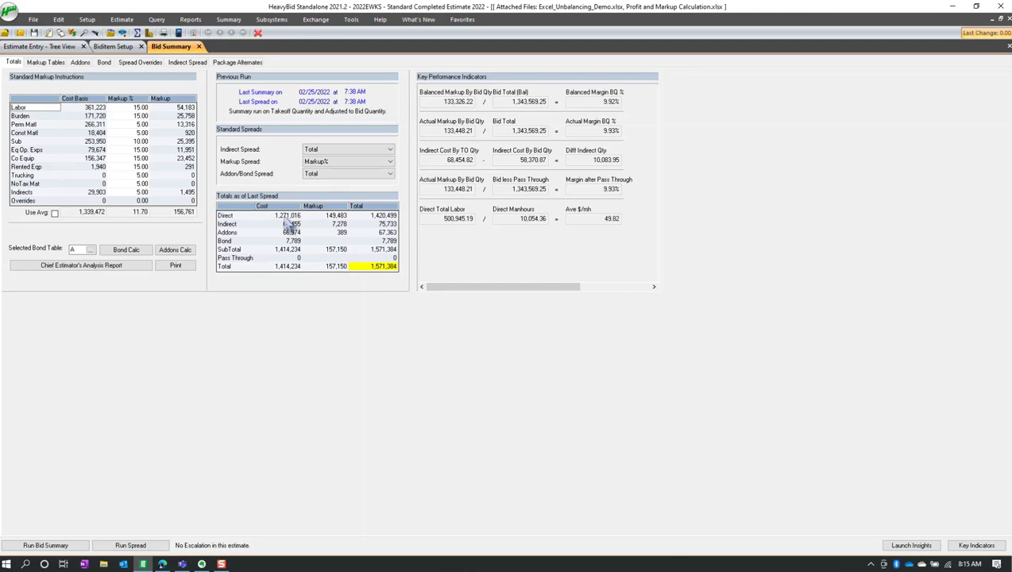
pyautogui.click(149, 34)
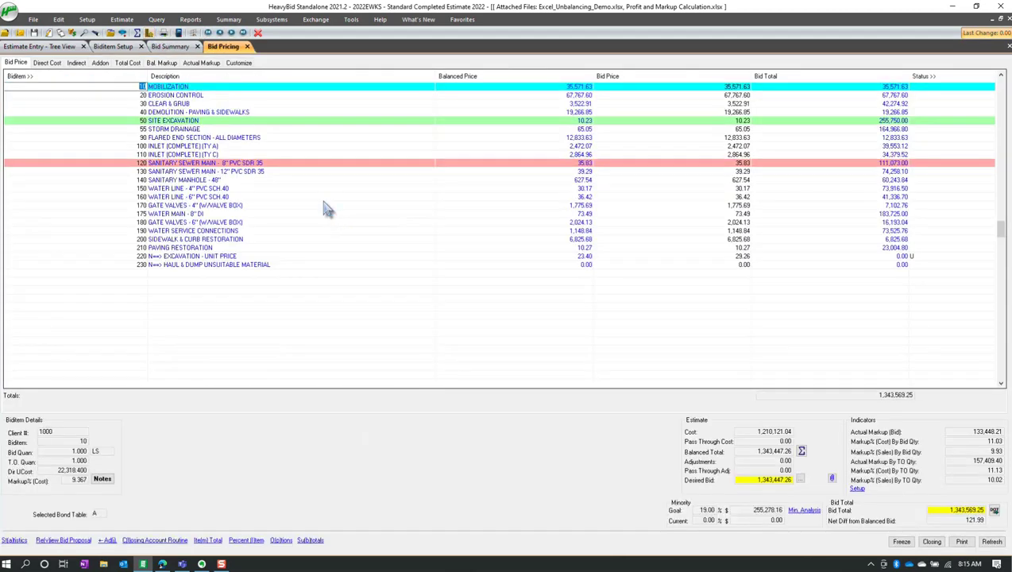
pyautogui.click(210, 256)
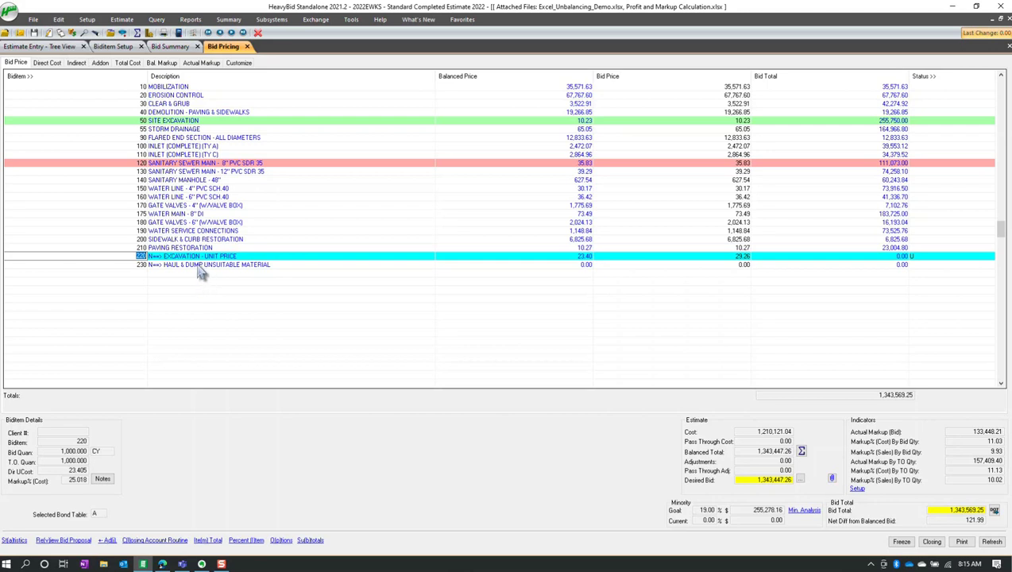
pyautogui.click(200, 266)
pyautogui.press('Up')
# Set the bid price of biditem 220, Excavation - Unit Price, to 30.00 and accept the price change
pyautogui.click(668, 258)
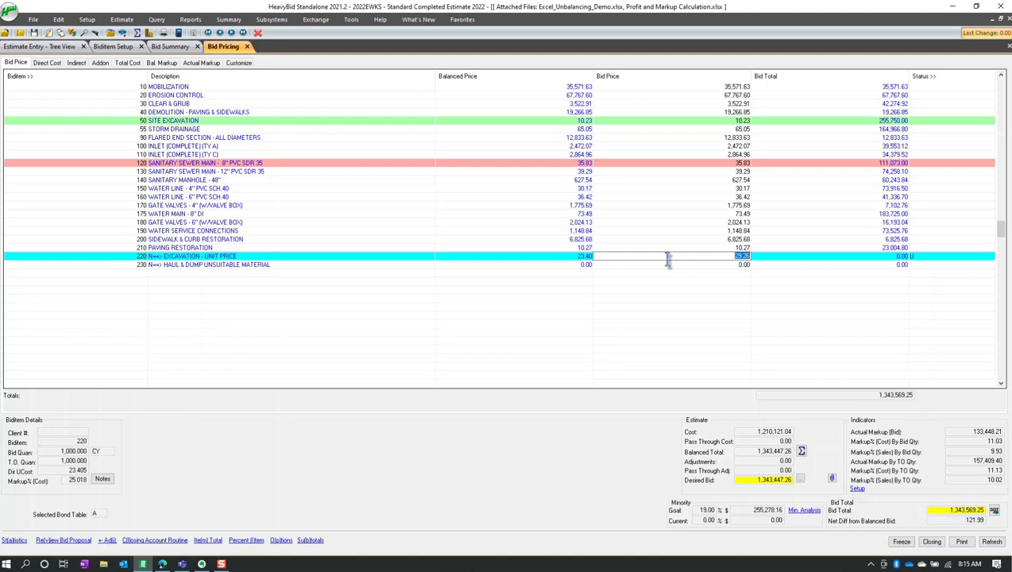
pyautogui.press('Tab')
pyautogui.press('Return')
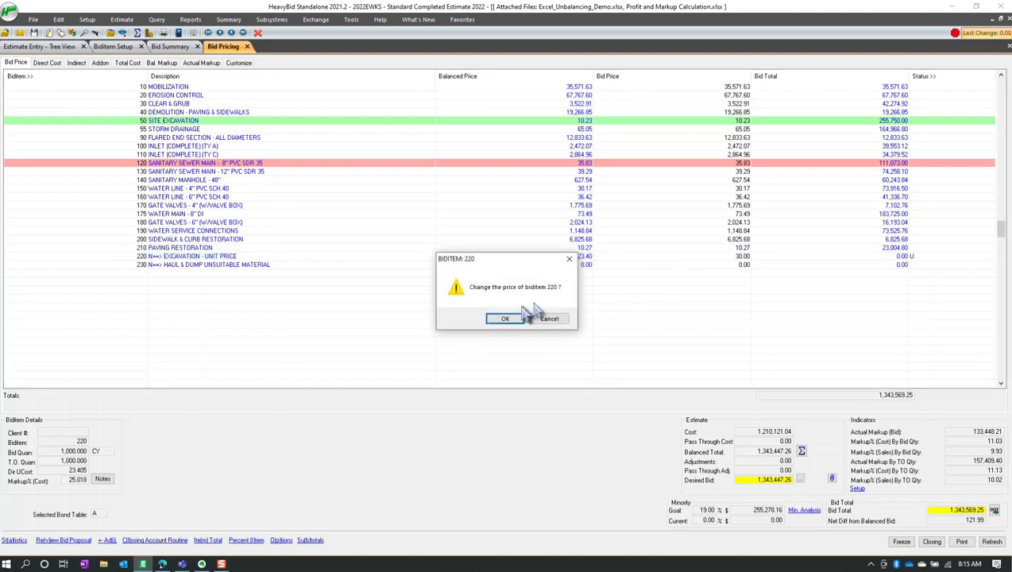
pyautogui.click(503, 319)
pyautogui.press('Up')
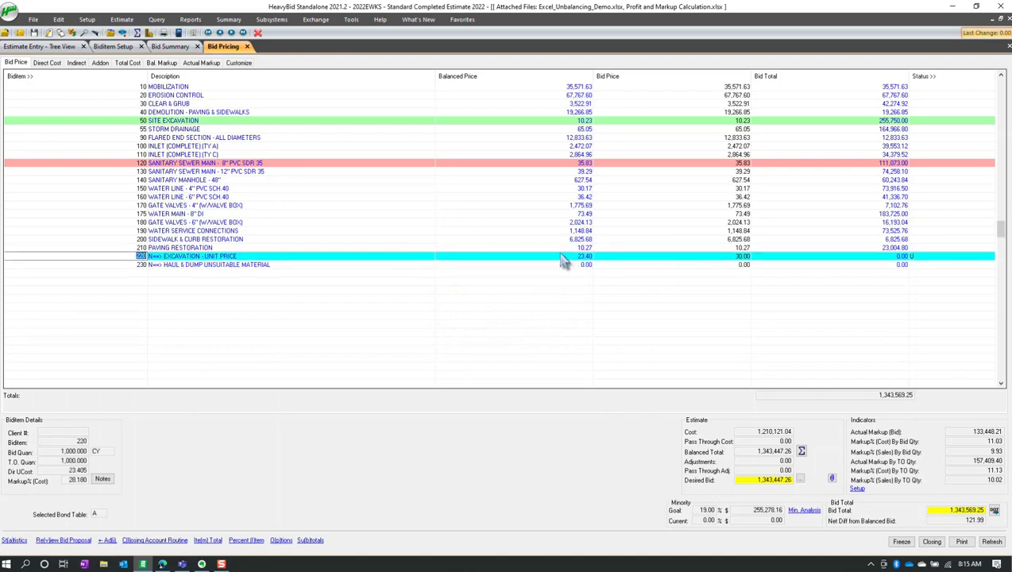
# Show the customized pricing columns and set the actual markup of biditem 220 to 35%, accepting the price change
pyautogui.click(247, 69)
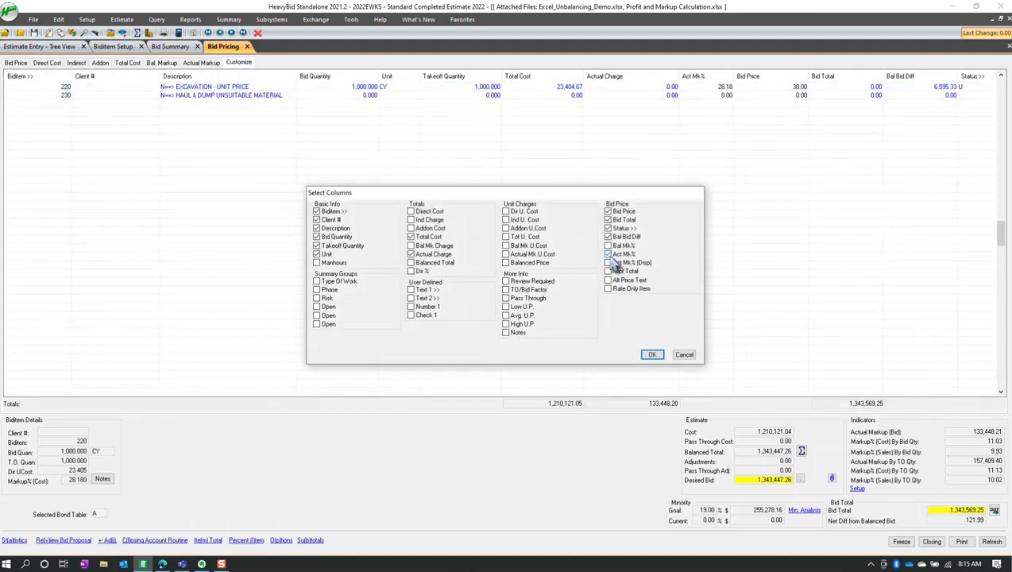
pyautogui.click(651, 355)
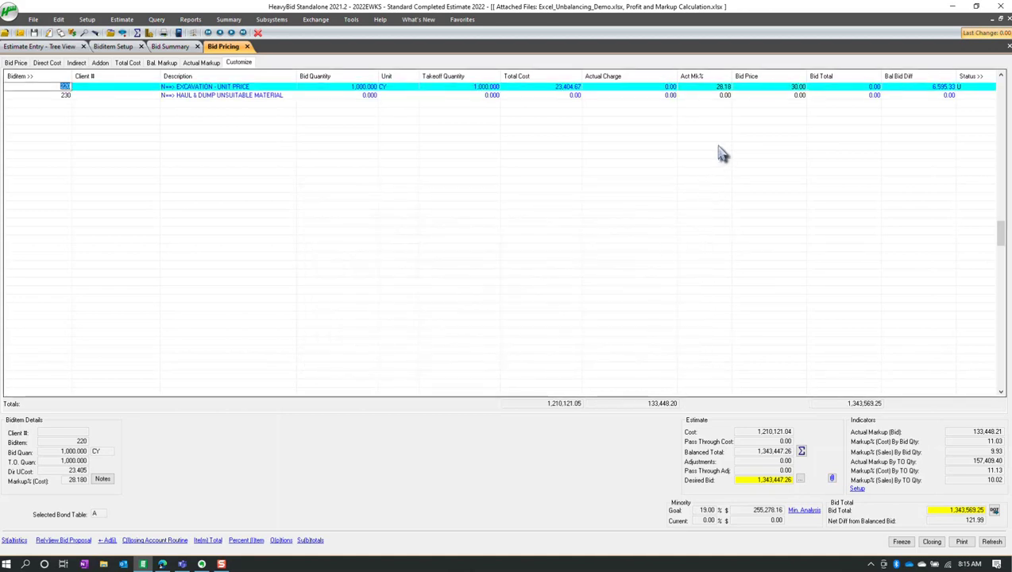
pyautogui.scroll(1, 719, 151)
pyautogui.click(720, 95)
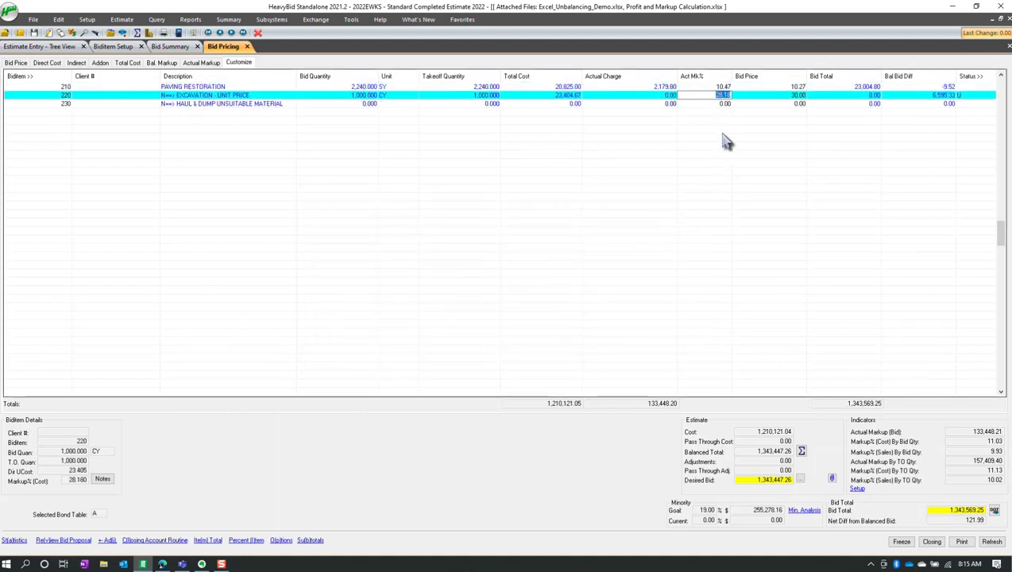
pyautogui.write('35')
pyautogui.press('Return')
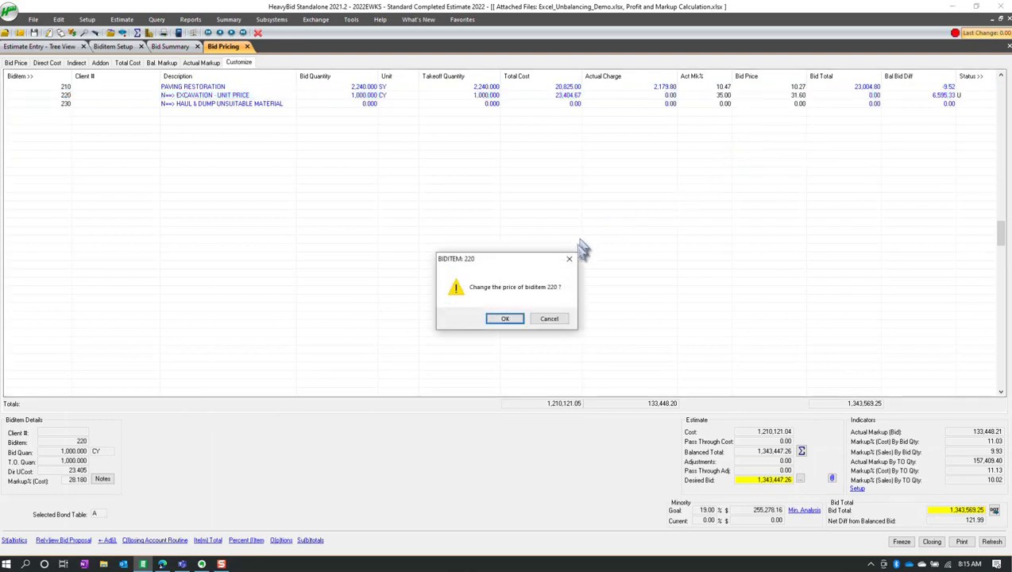
pyautogui.click(506, 318)
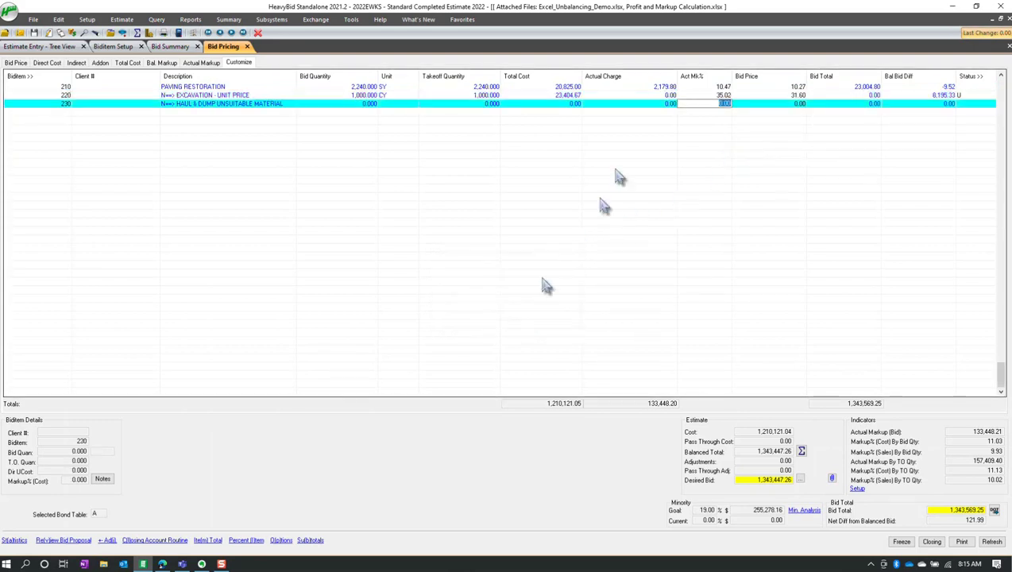
# Compare the actual markup percentages of the biditems with biditem 220, and check its price in the bid price view
pyautogui.click(704, 96)
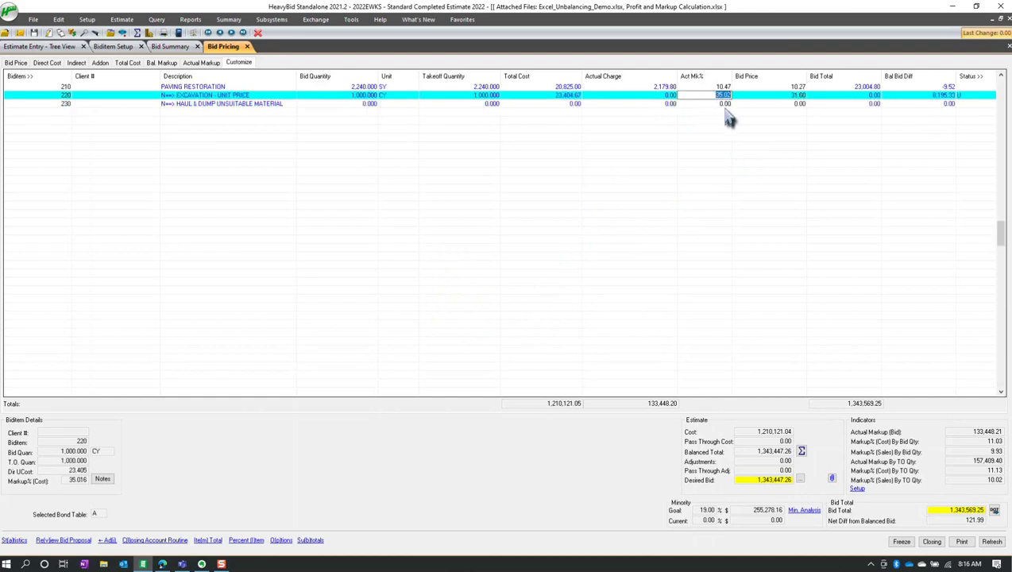
pyautogui.scroll(7, 727, 111)
pyautogui.scroll(3, 735, 105)
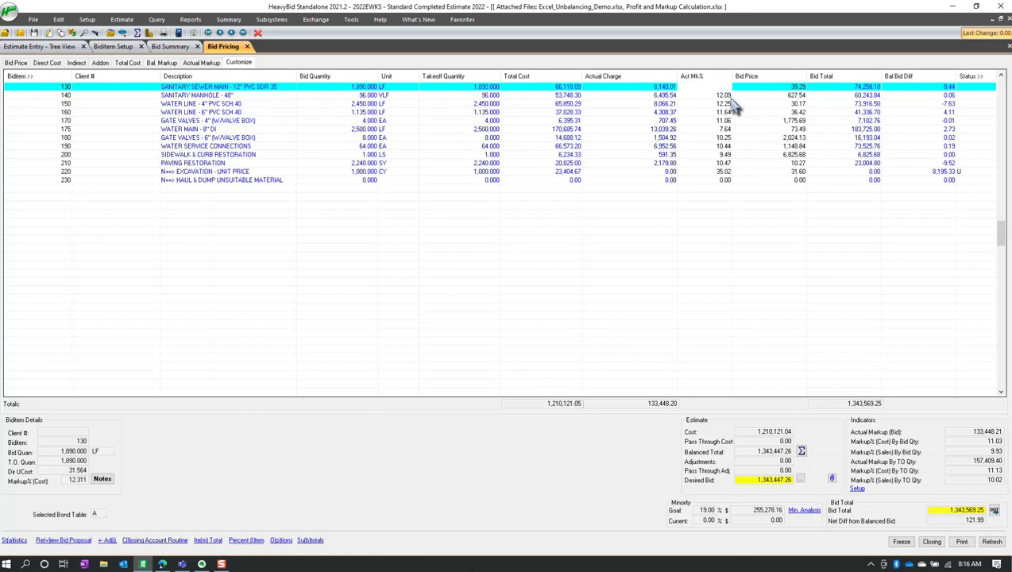
pyautogui.scroll(-8, 735, 107)
pyautogui.scroll(-3, 735, 107)
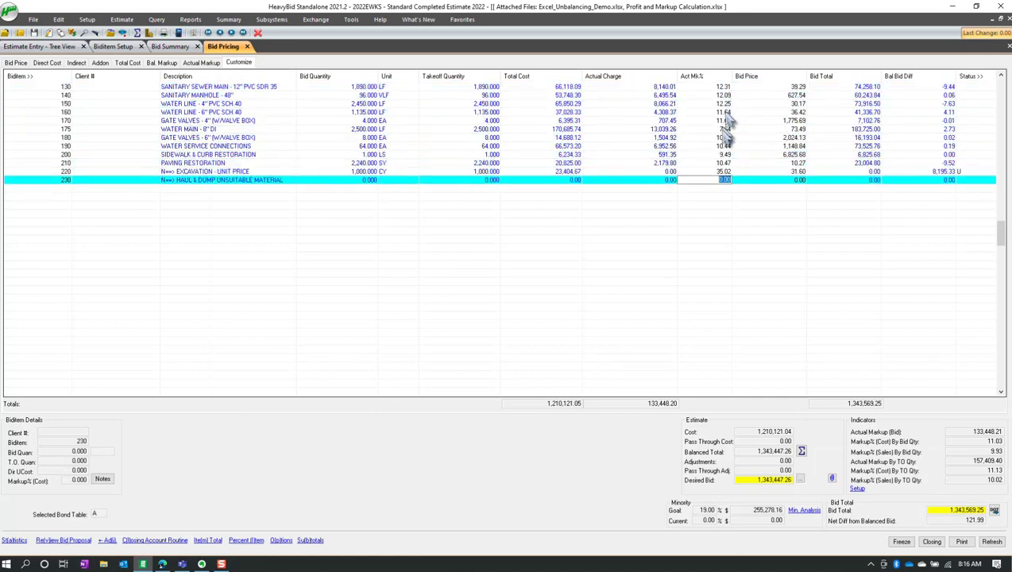
pyautogui.scroll(1, 729, 181)
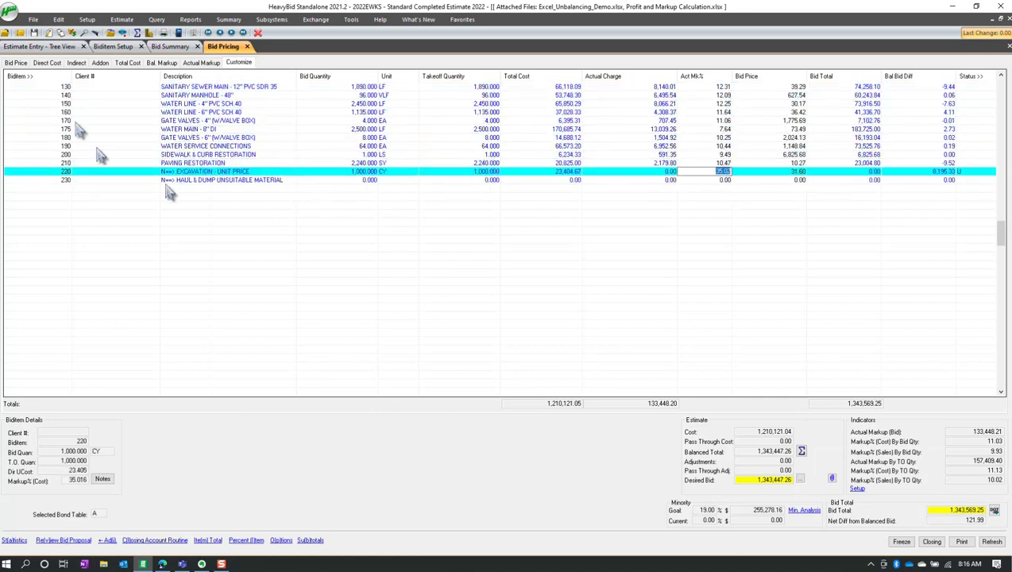
pyautogui.click(19, 64)
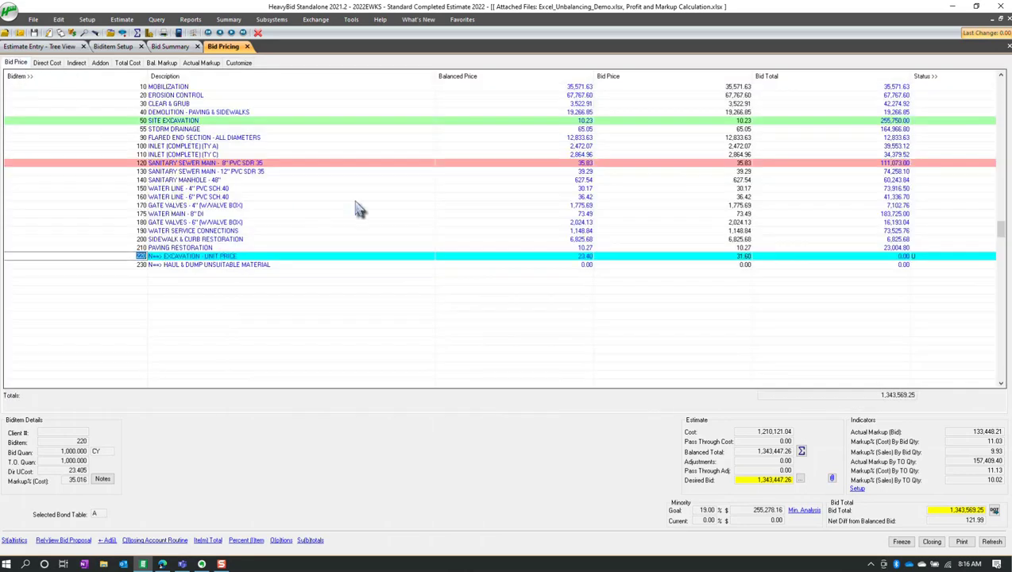
pyautogui.click(703, 255)
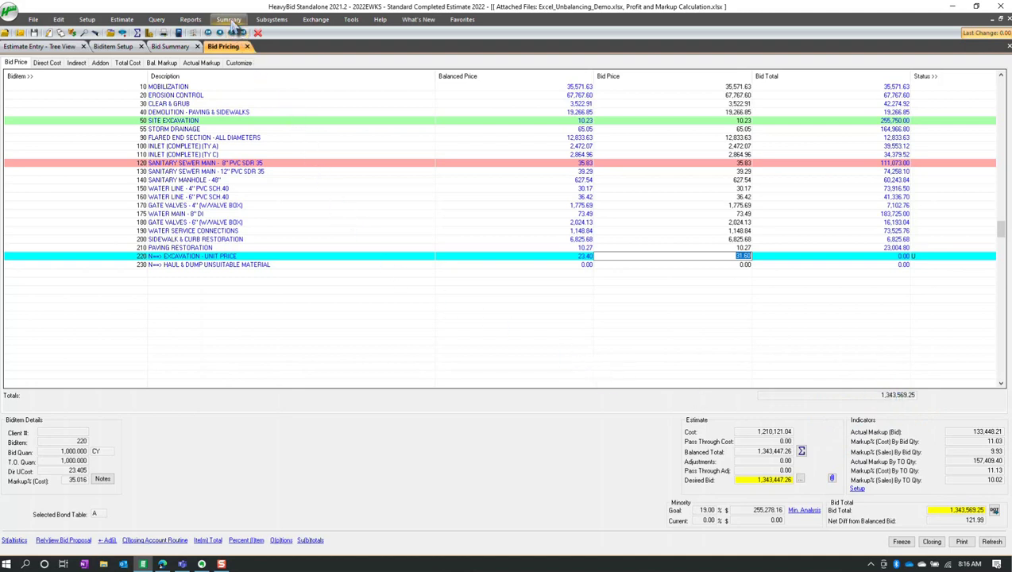
# Preview the Customized Bid Proposal report to check how biditems 220 and 230 print, and return to the estimate tree
pyautogui.click(229, 20)
pyautogui.click(171, 50)
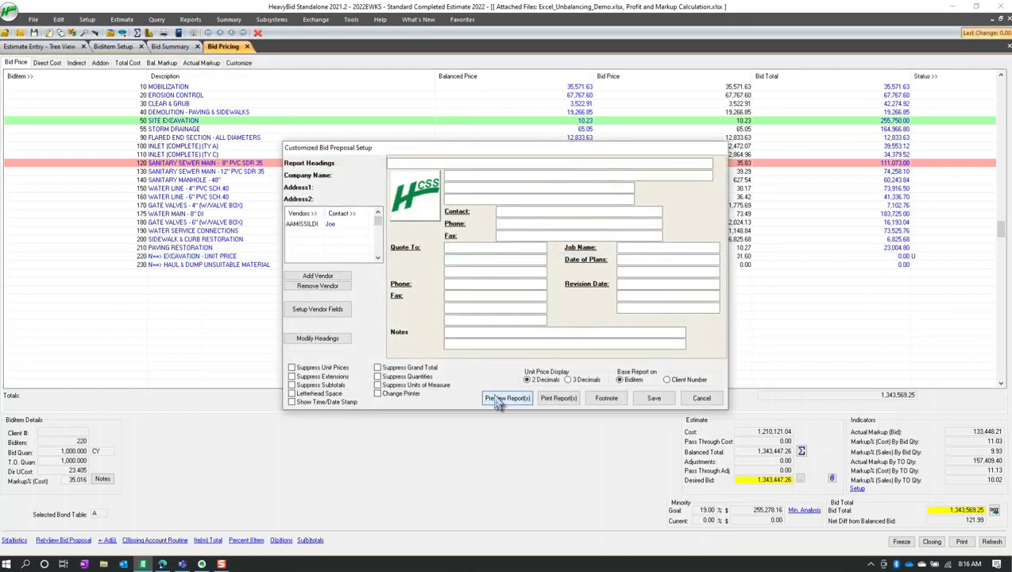
pyautogui.click(499, 399)
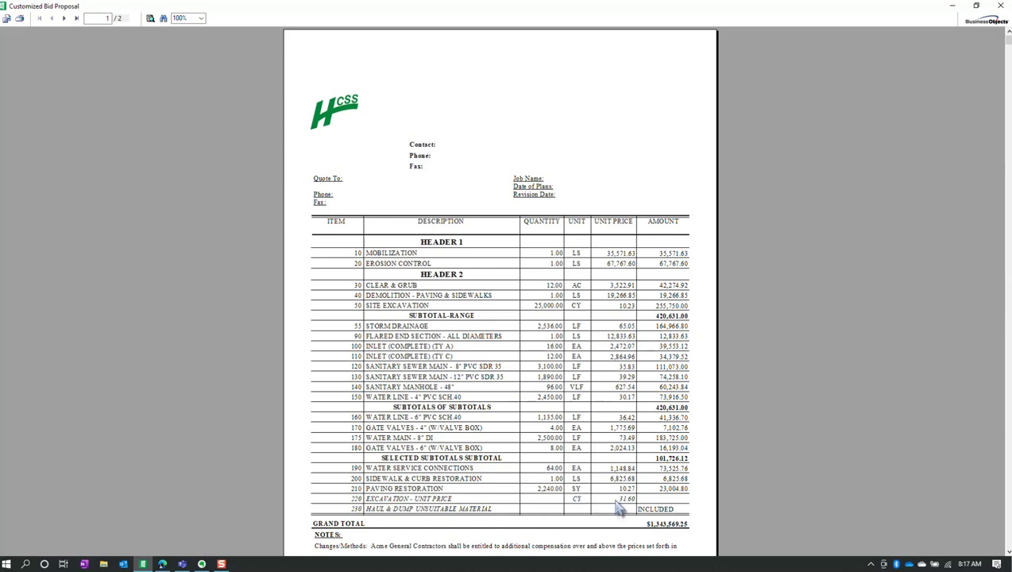
pyautogui.click(1000, 5)
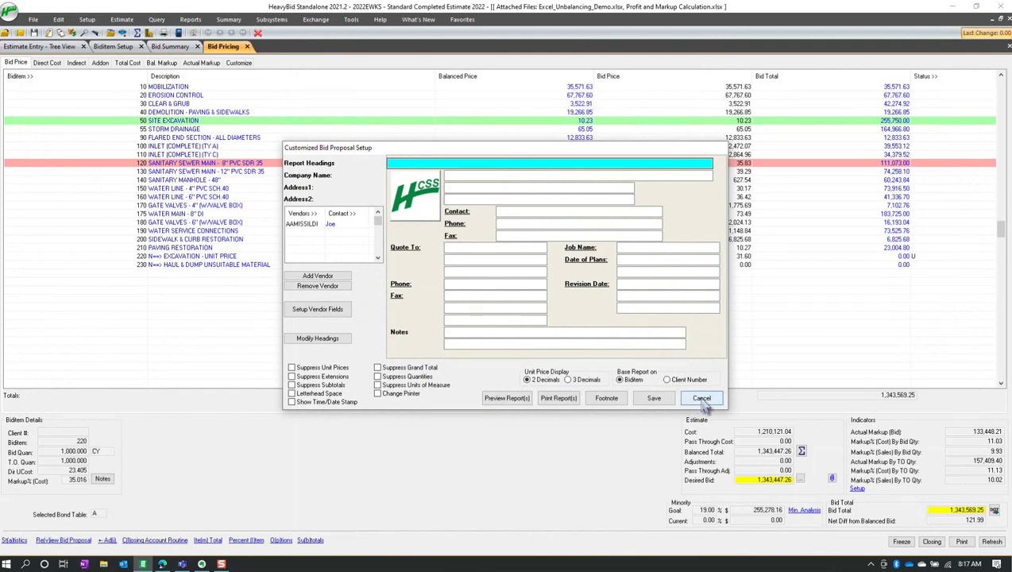
pyautogui.click(702, 400)
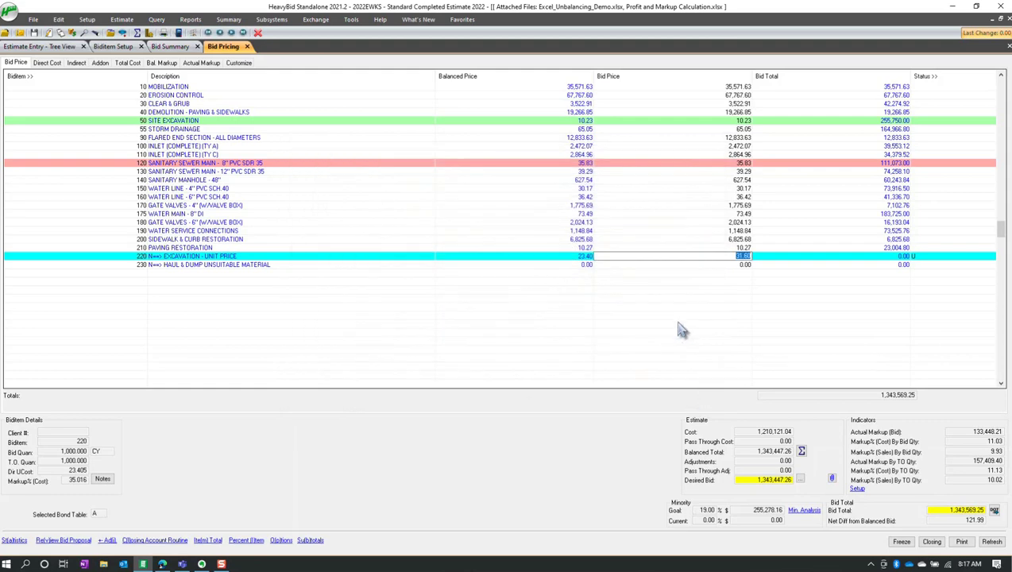
pyautogui.click(54, 47)
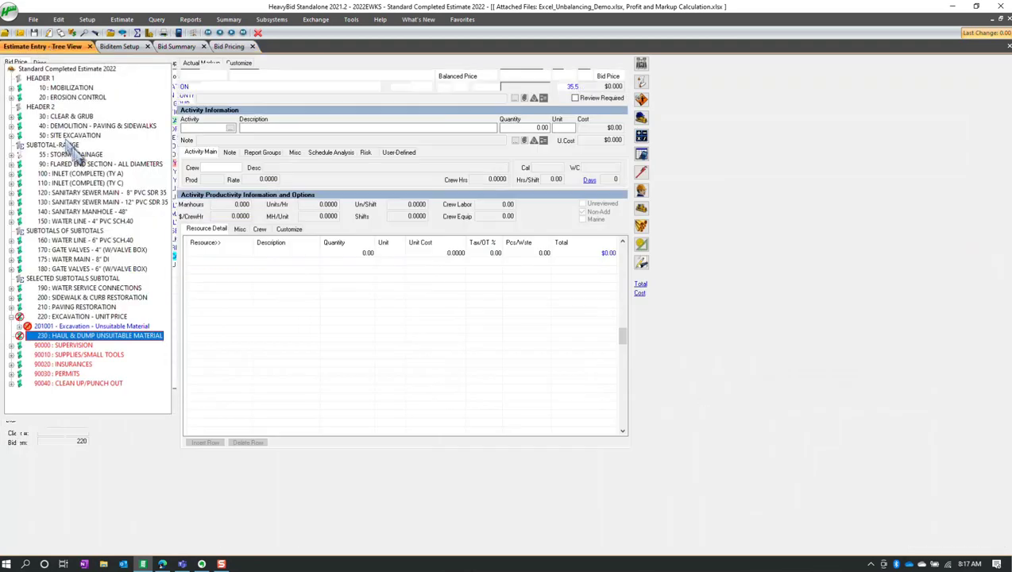